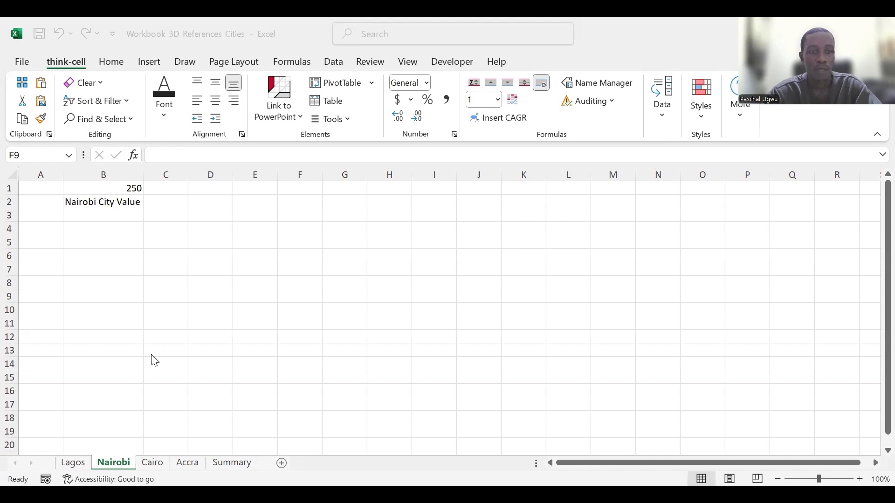
# Step: Examine the city value in cell B1 on the Lagos, Nairobi, Cairo and Accra sheets
pyautogui.click(73, 463)
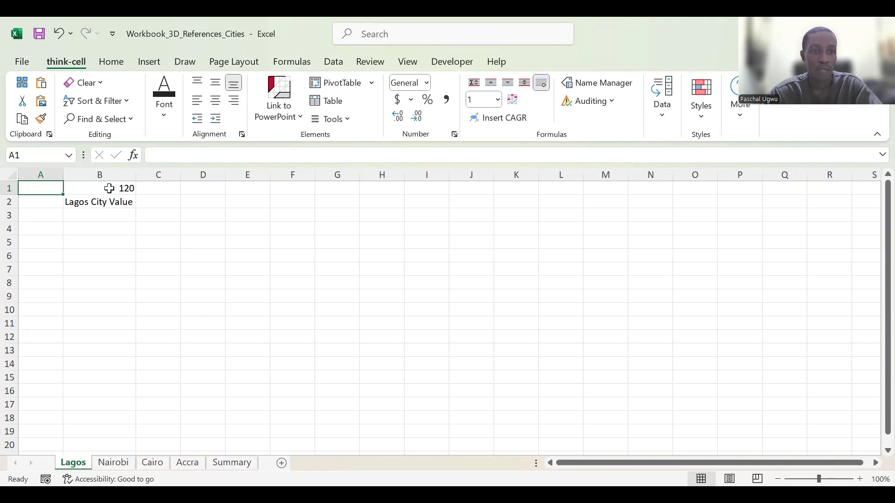
pyautogui.click(112, 464)
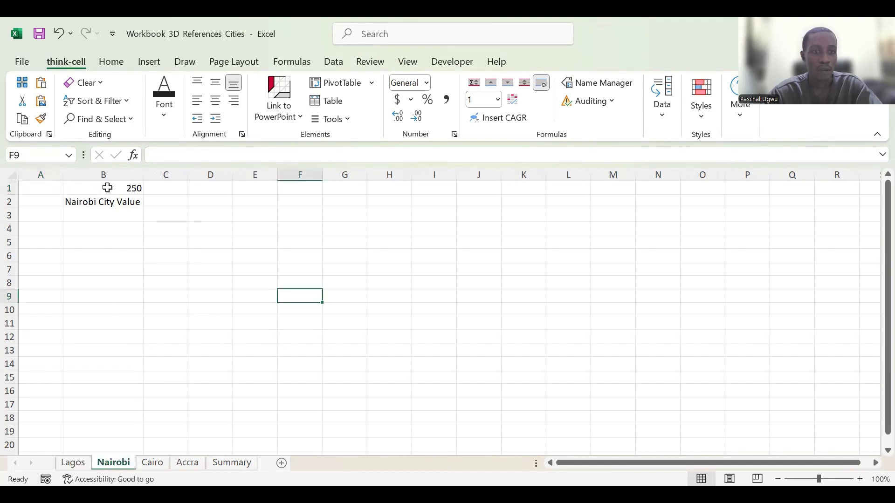
pyautogui.click(157, 465)
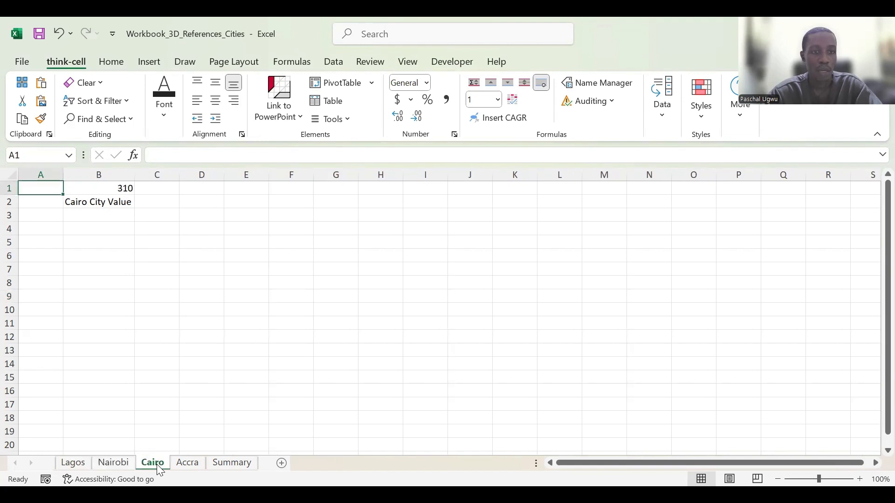
pyautogui.click(186, 466)
pyautogui.click(76, 463)
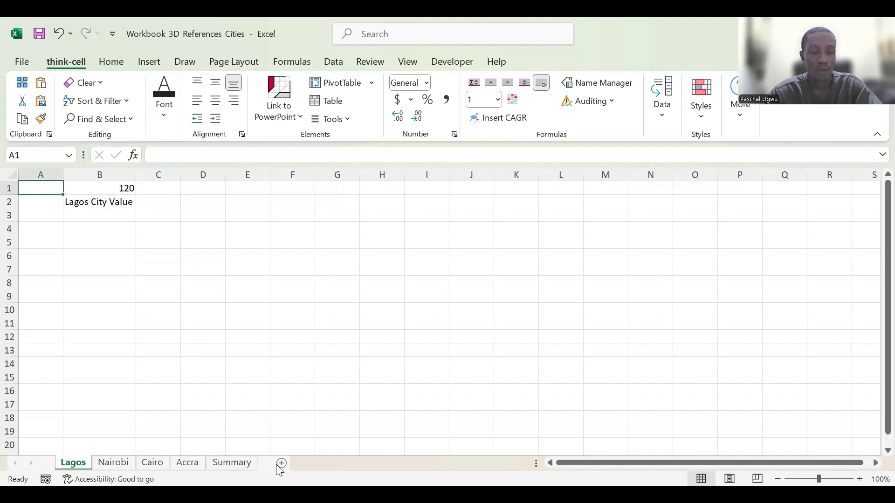
# Step: In cell B2 of the Summary sheet, enter the 3-D formula =SUM('Lagos:Cairo'!B1)
pyautogui.click(233, 464)
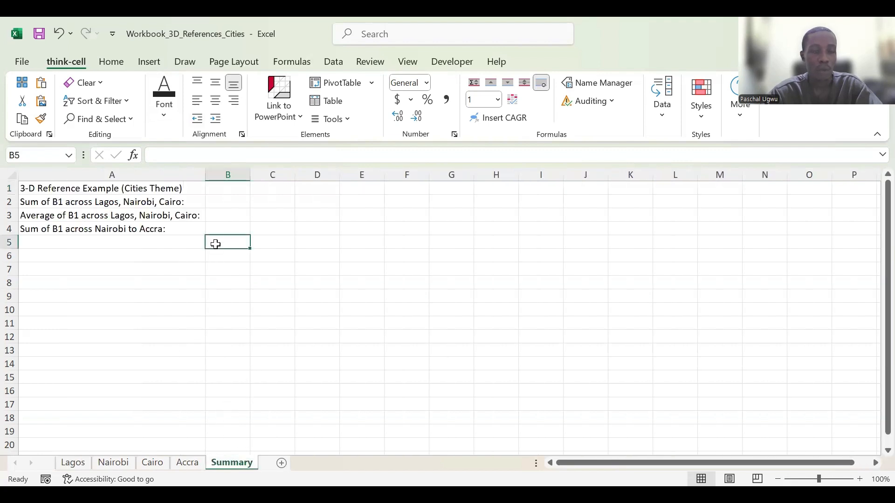
pyautogui.click(216, 199)
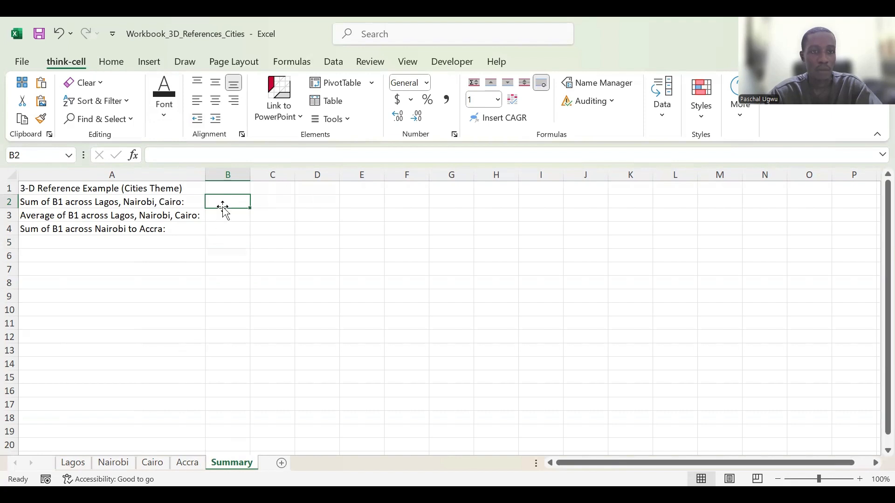
pyautogui.write('=')
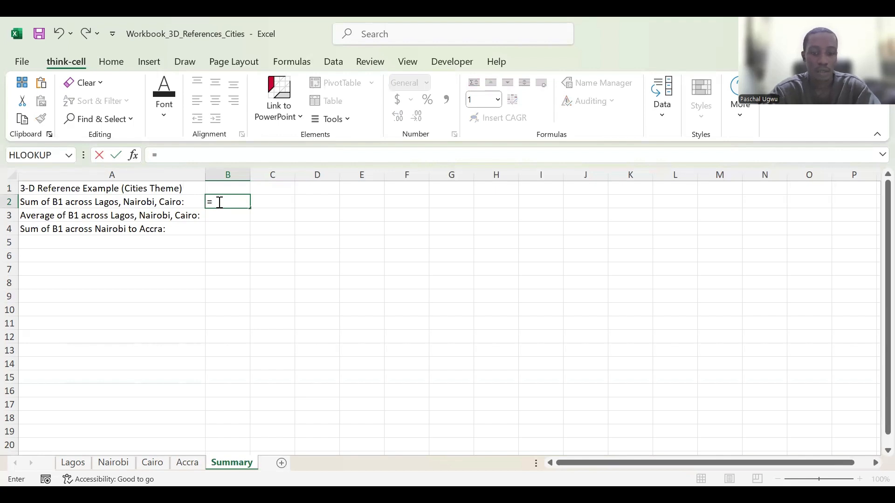
pyautogui.write('SUM(')
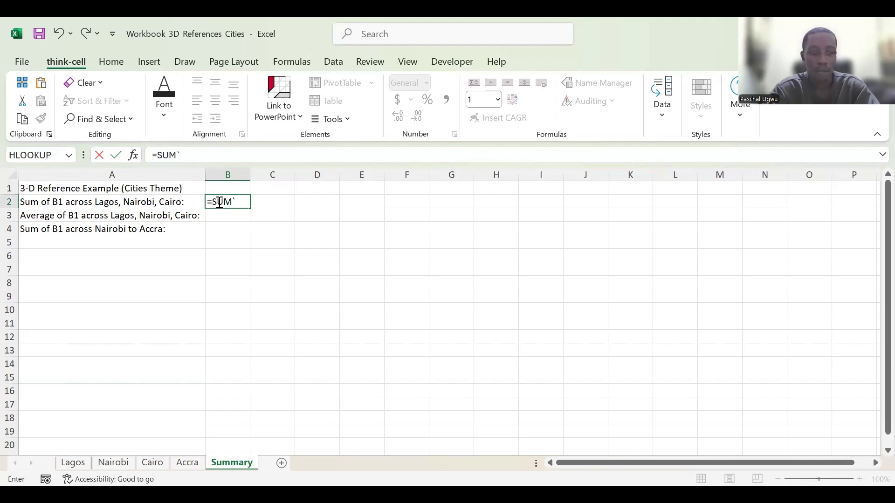
pyautogui.click(74, 463)
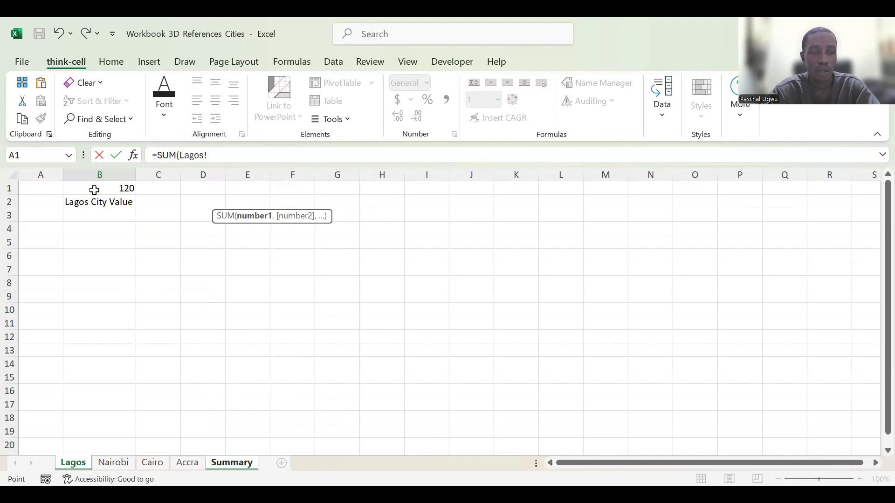
pyautogui.click(95, 190)
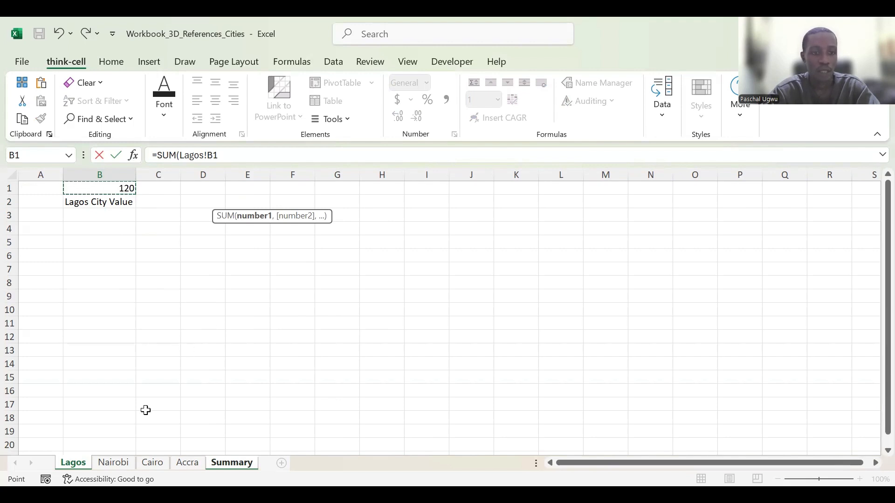
pyautogui.keyDown('shift'); pyautogui.click(117, 462); pyautogui.keyUp('shift')
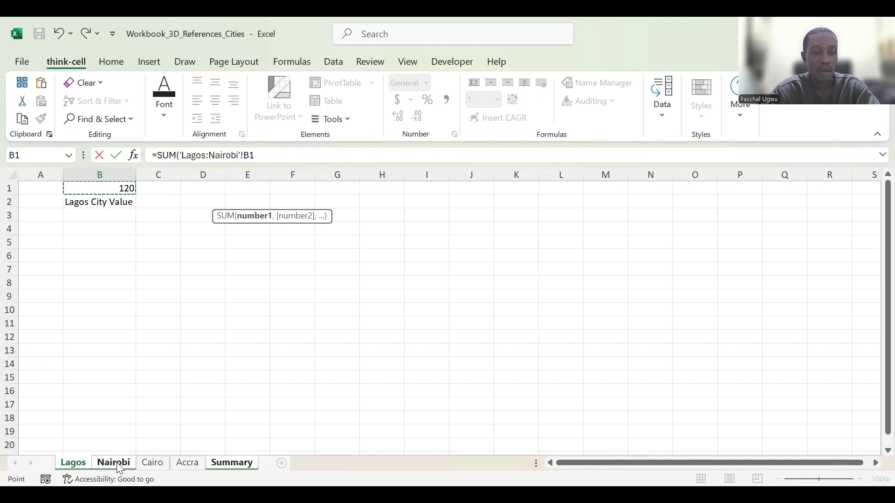
pyautogui.keyDown('shift'); pyautogui.click(154, 462); pyautogui.keyUp('shift')
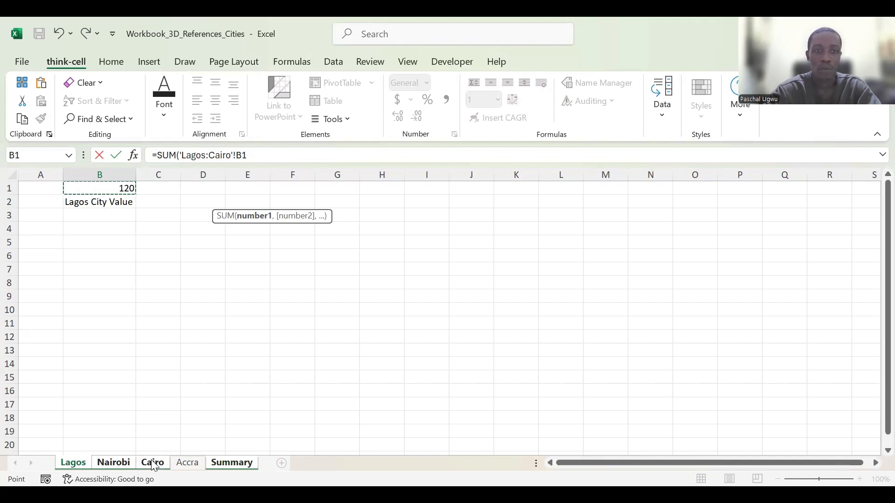
pyautogui.write(')')
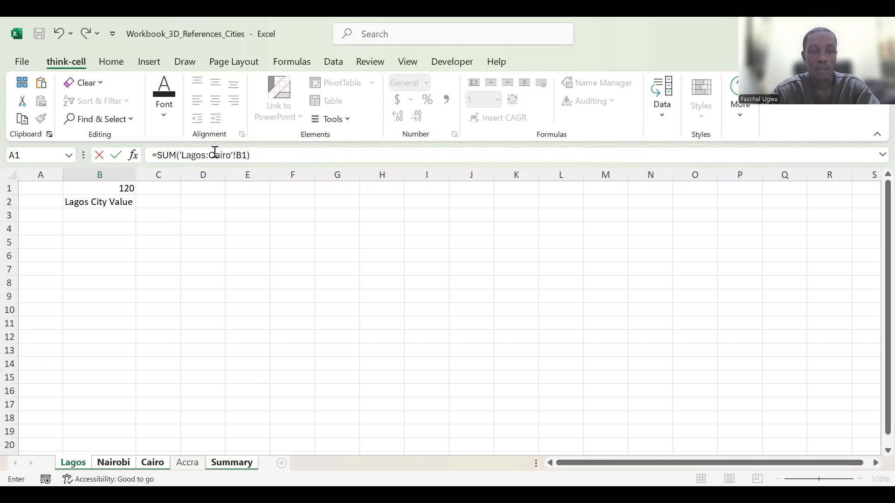
pyautogui.click(262, 156)
pyautogui.press('Return')
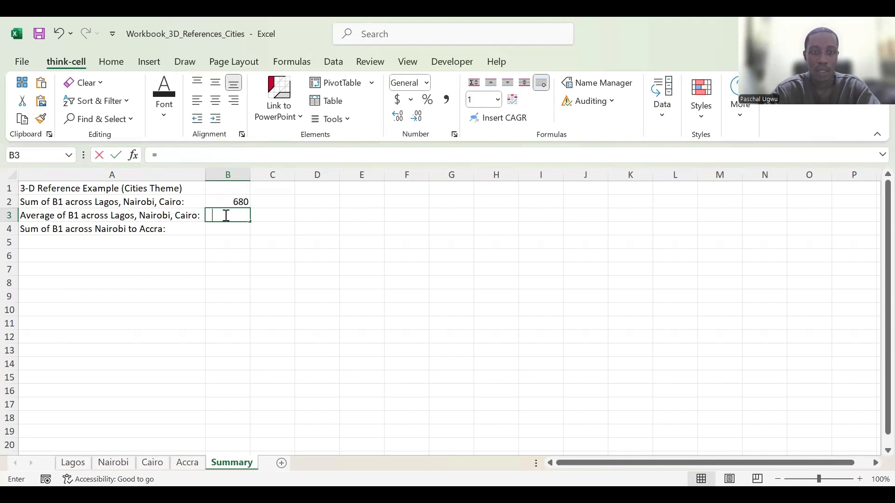
# Step: In cell B3 of the Summary sheet, enter an AVERAGE formula over cell B1 across the sheets Lagos through Cairo
pyautogui.write('=')
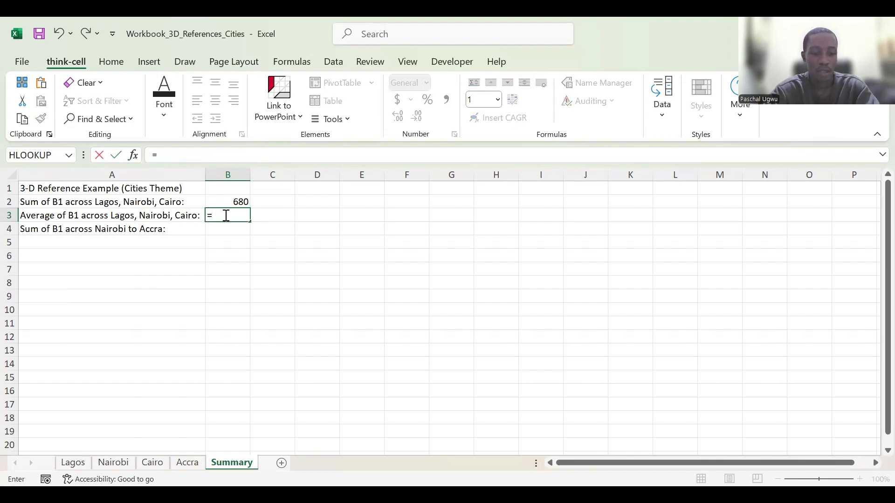
pyautogui.write('AVERA')
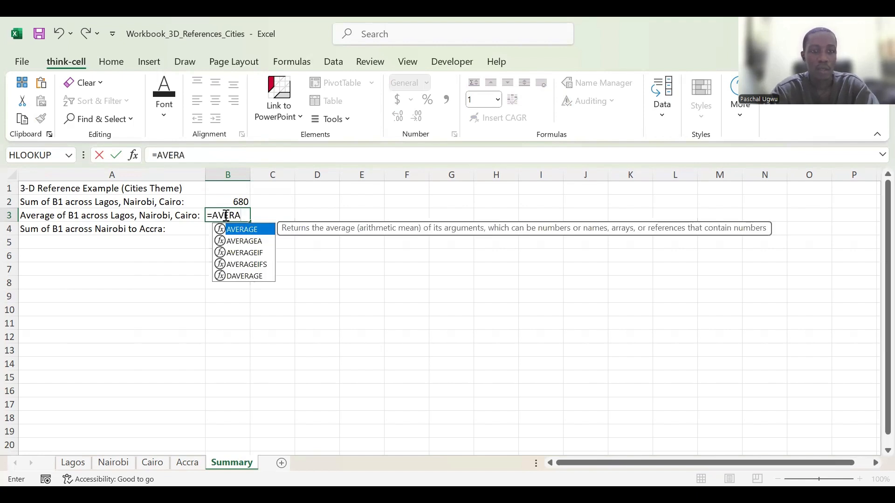
pyautogui.press('Tab')
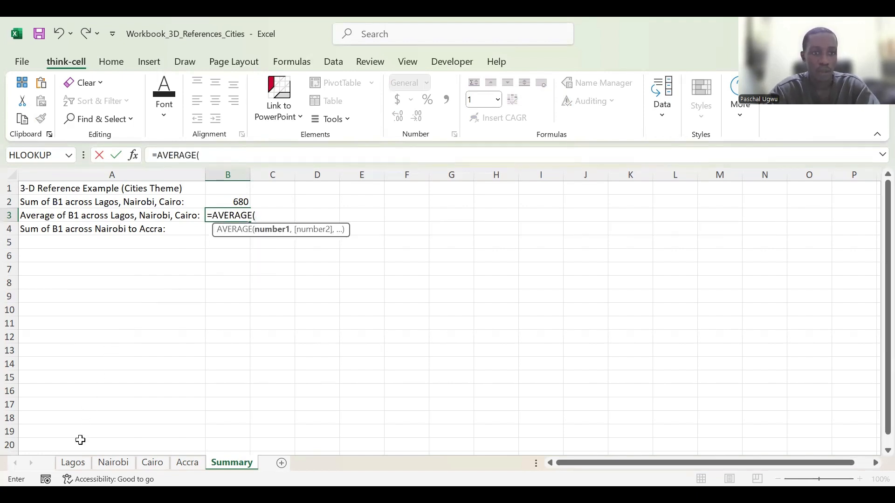
pyautogui.click(74, 463)
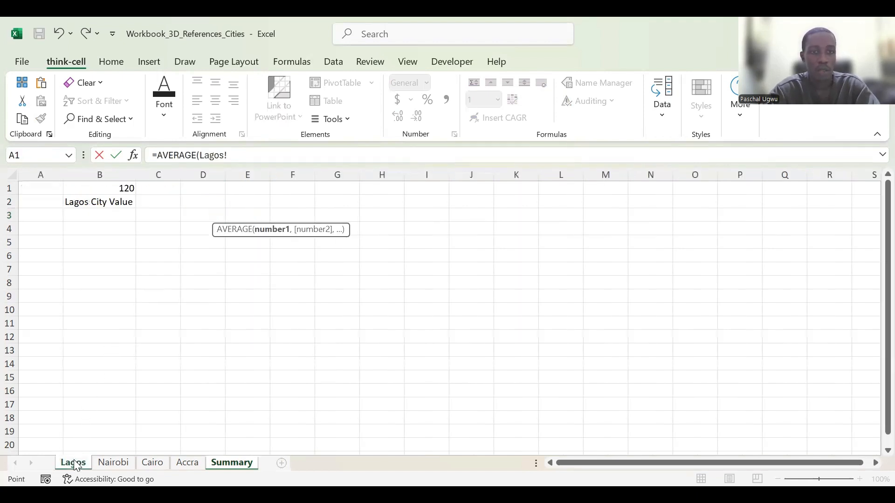
pyautogui.click(114, 187)
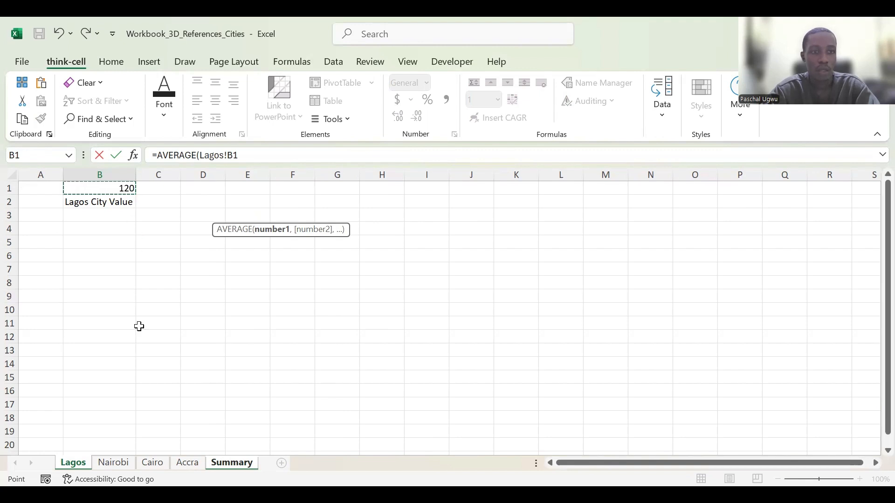
pyautogui.keyDown('shift'); pyautogui.click(103, 464); pyautogui.keyUp('shift')
pyautogui.keyDown('shift'); pyautogui.click(153, 467); pyautogui.keyUp('shift')
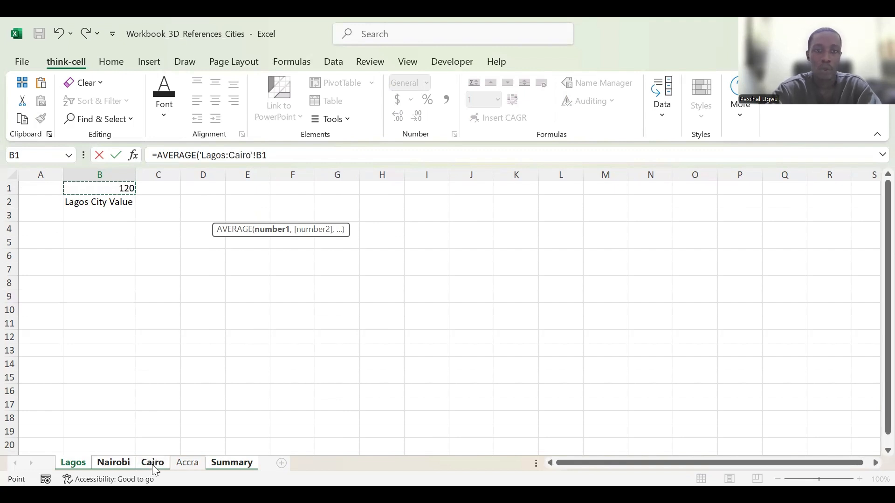
pyautogui.press('Return')
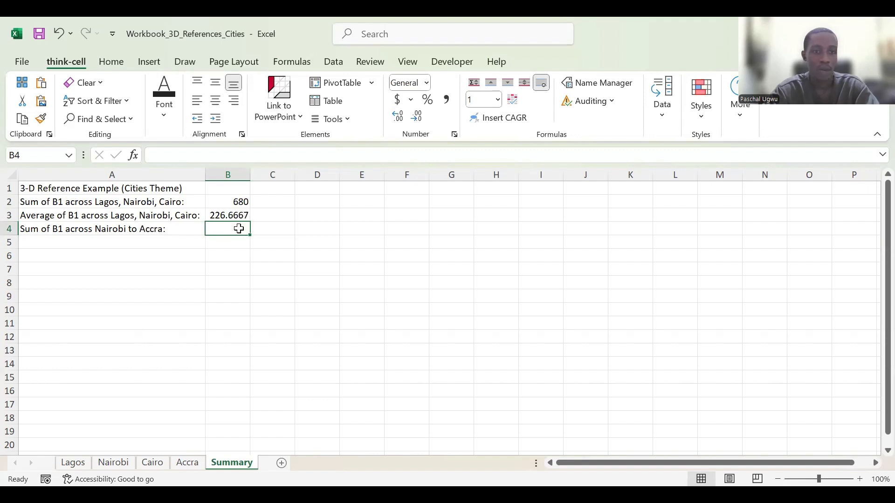
# Step: In cell B4 of the Summary sheet, enter a SUM formula adding cell B1 across the sheets Nairobi through Accra
pyautogui.write('=')
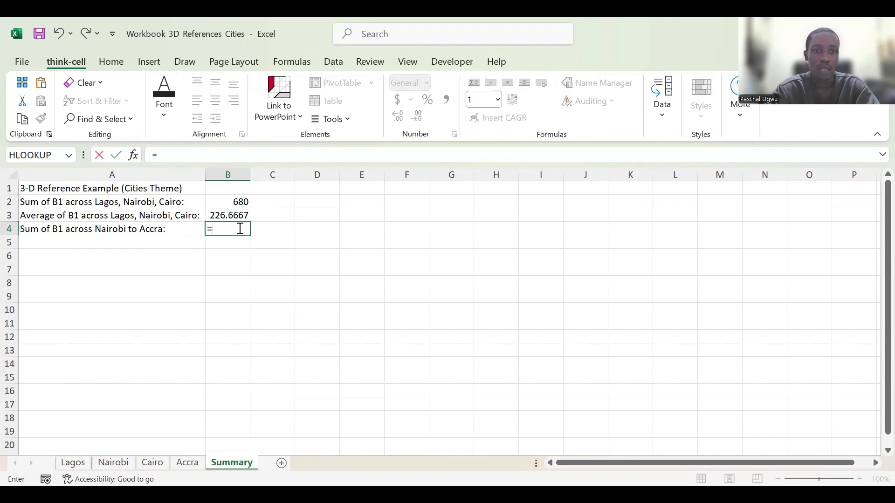
pyautogui.write('S')
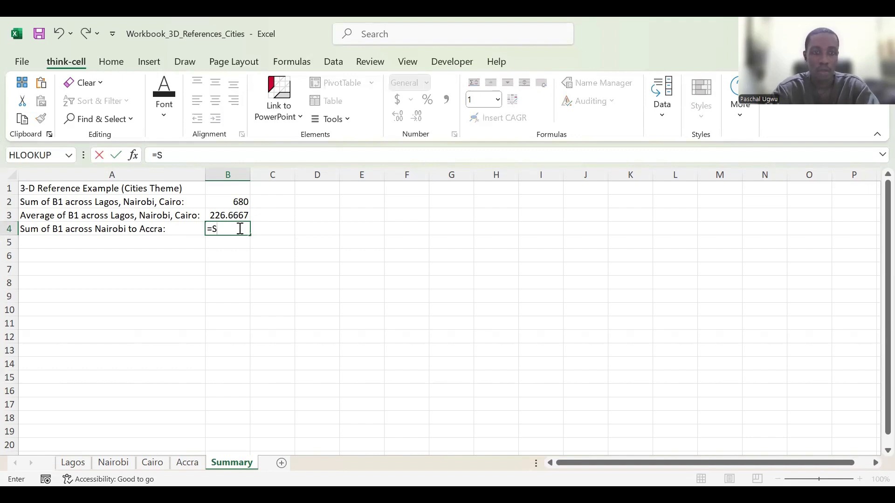
pyautogui.write('UM(')
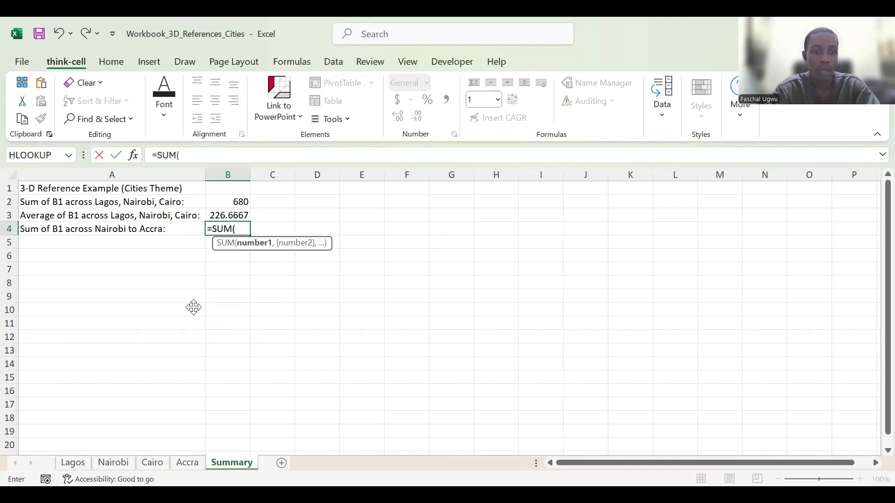
pyautogui.click(120, 464)
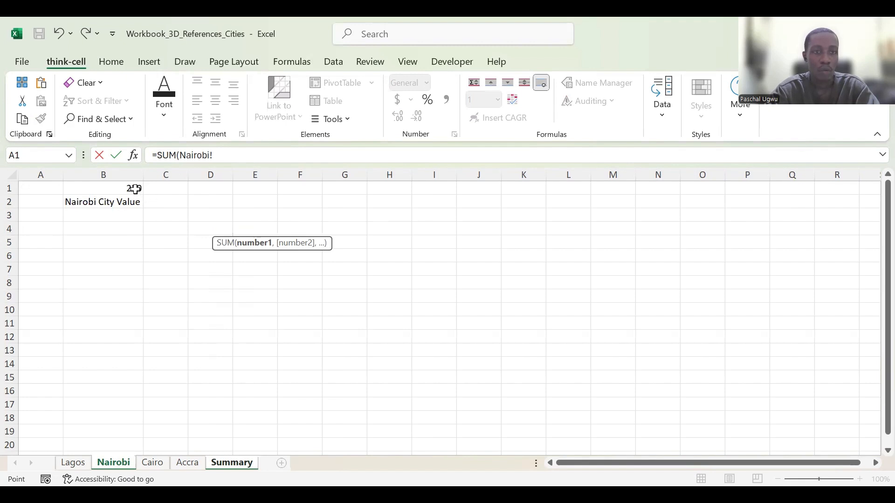
pyautogui.click(128, 189)
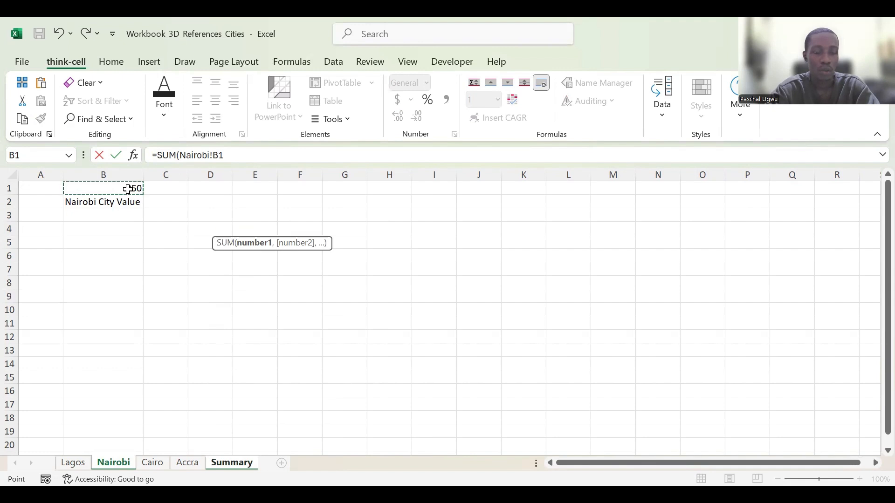
pyautogui.keyDown('shift'); pyautogui.click(152, 464); pyautogui.keyUp('shift')
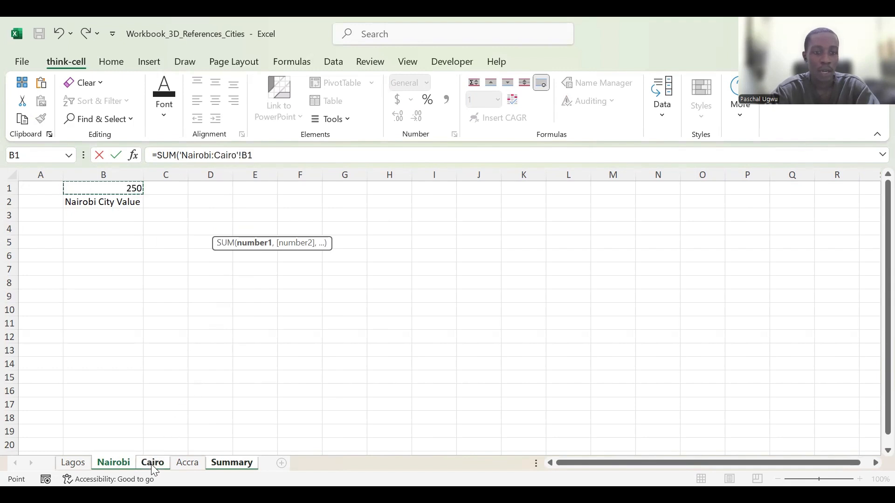
pyautogui.keyDown('shift'); pyautogui.click(186, 463); pyautogui.keyUp('shift')
pyautogui.write(')')
pyautogui.press('Return')
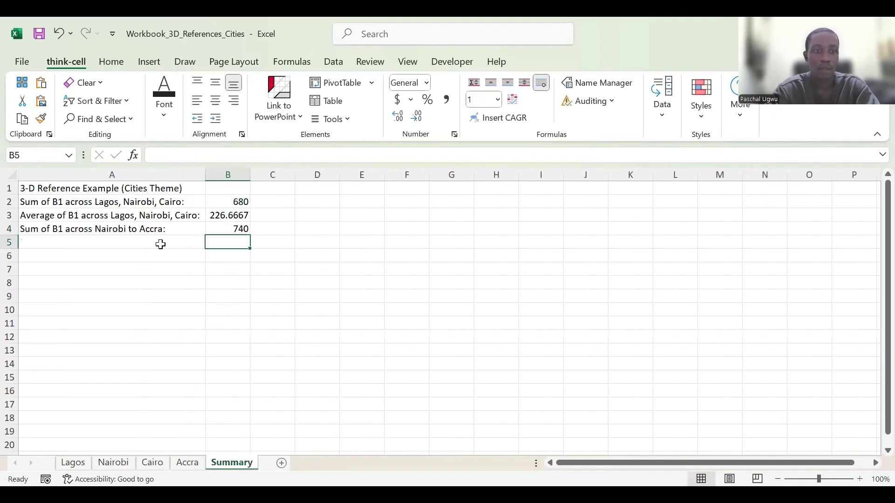